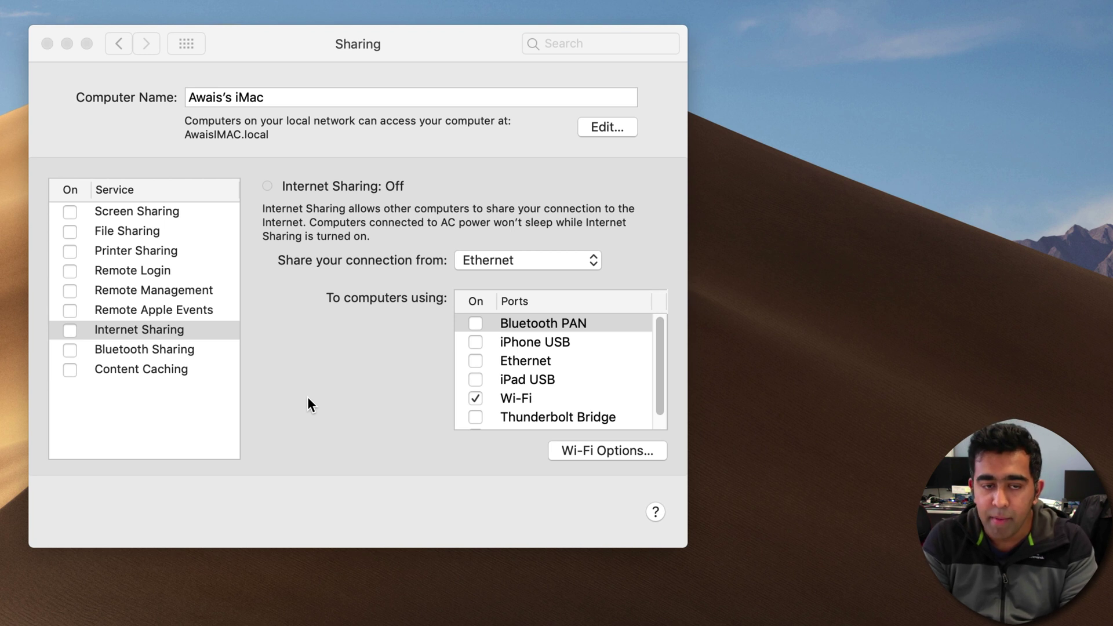
- Return to the full preferences grid and open Sharing
click(195, 40)
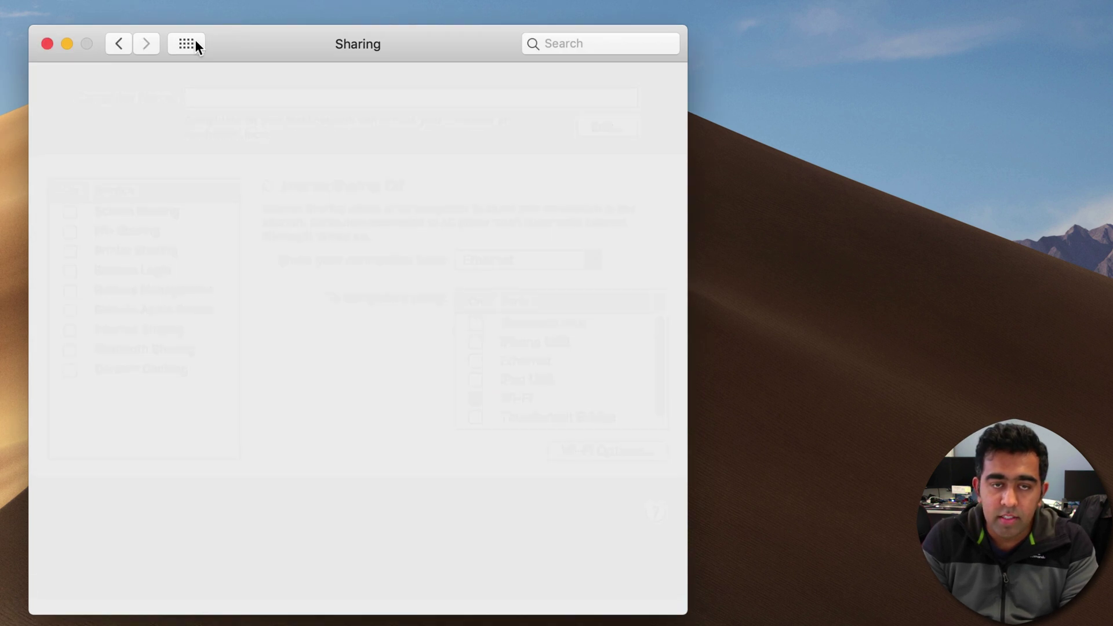
click(618, 460)
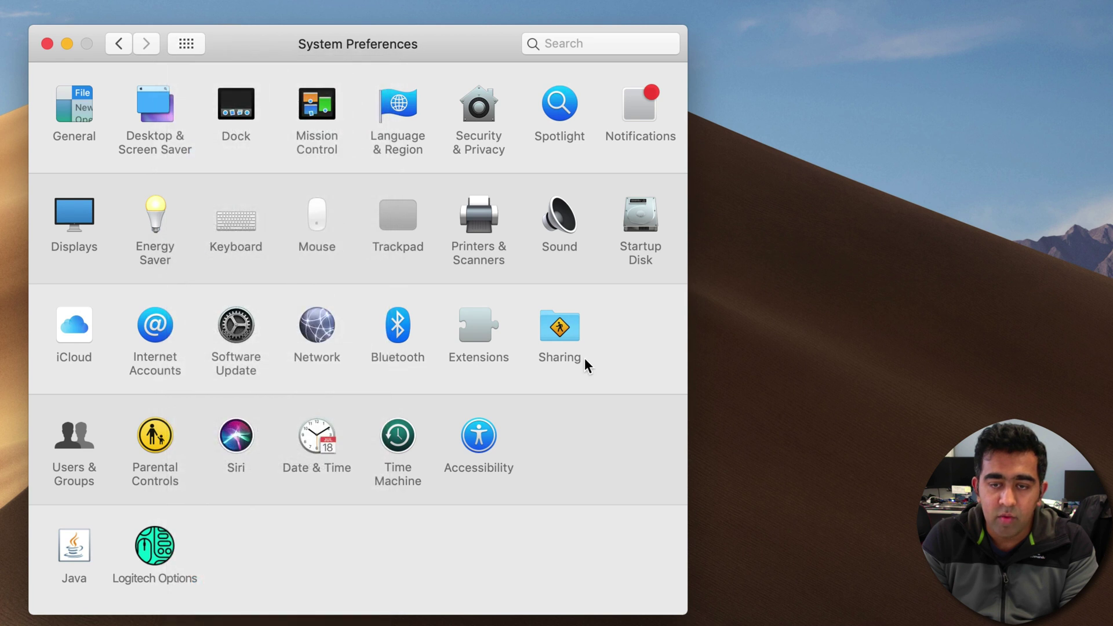
click(561, 331)
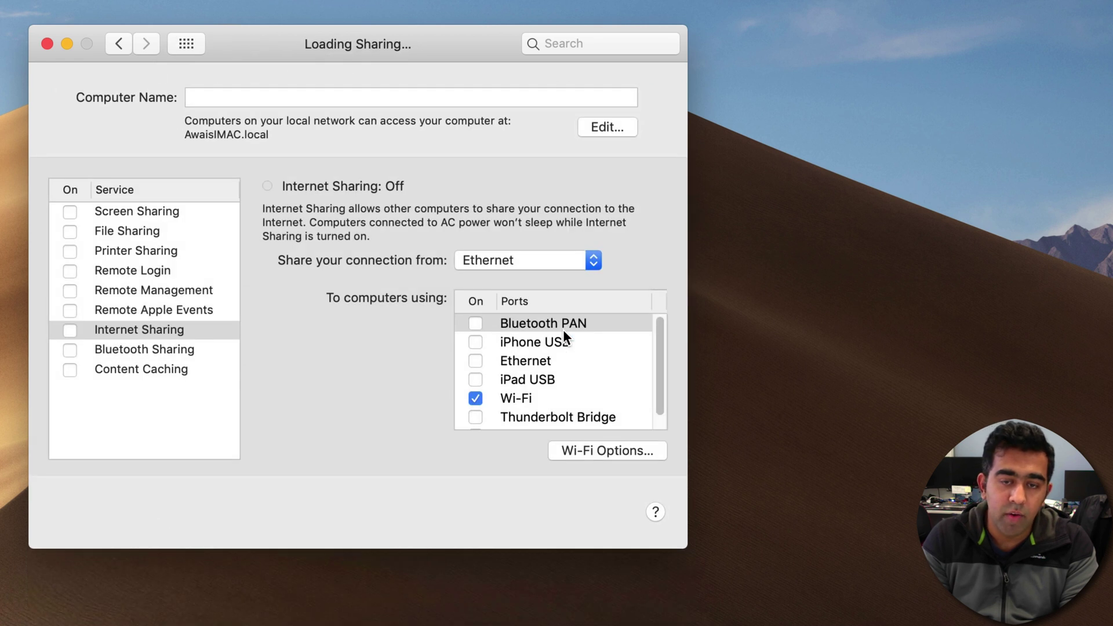
- Select Internet Sharing, choose Wi-Fi as the sharing port, and open its network options
click(104, 331)
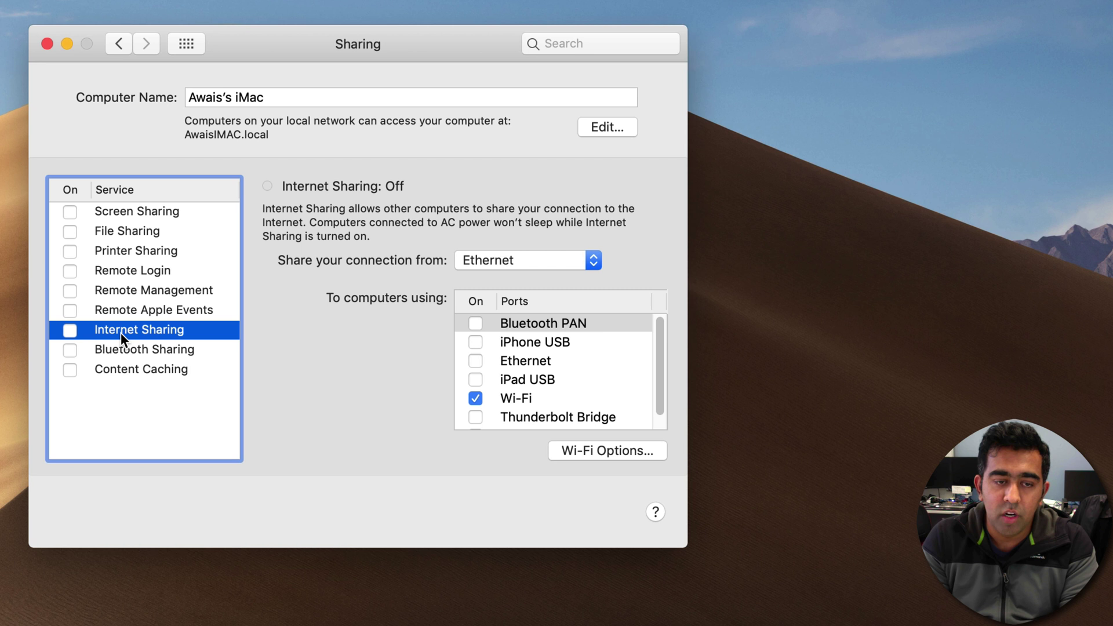
click(68, 332)
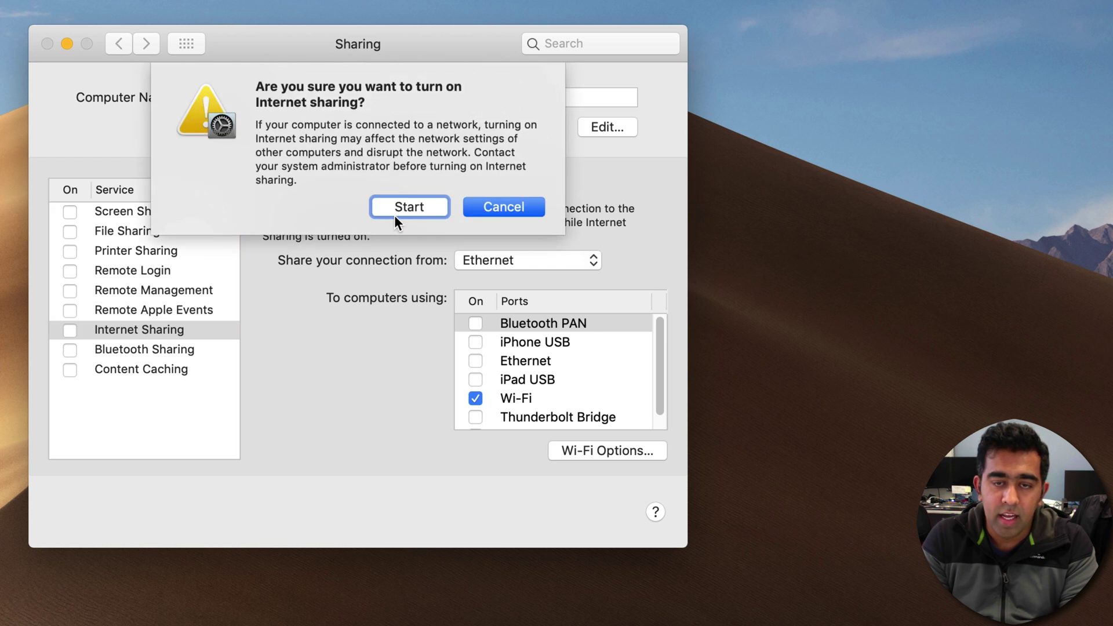
click(496, 209)
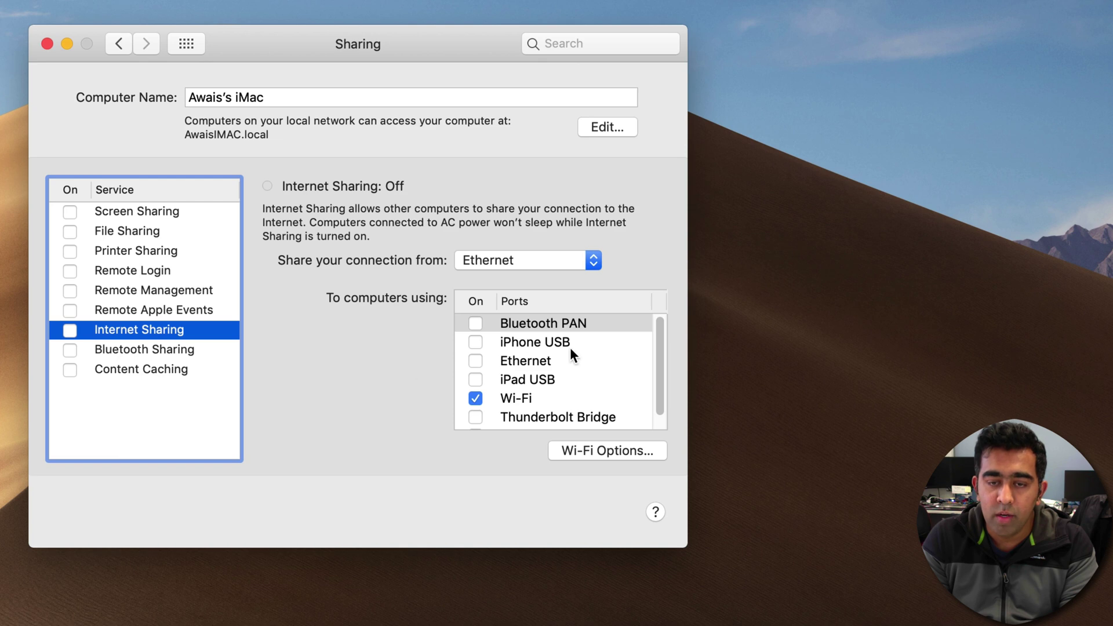
scroll(565, 351, down, 1)
click(525, 383)
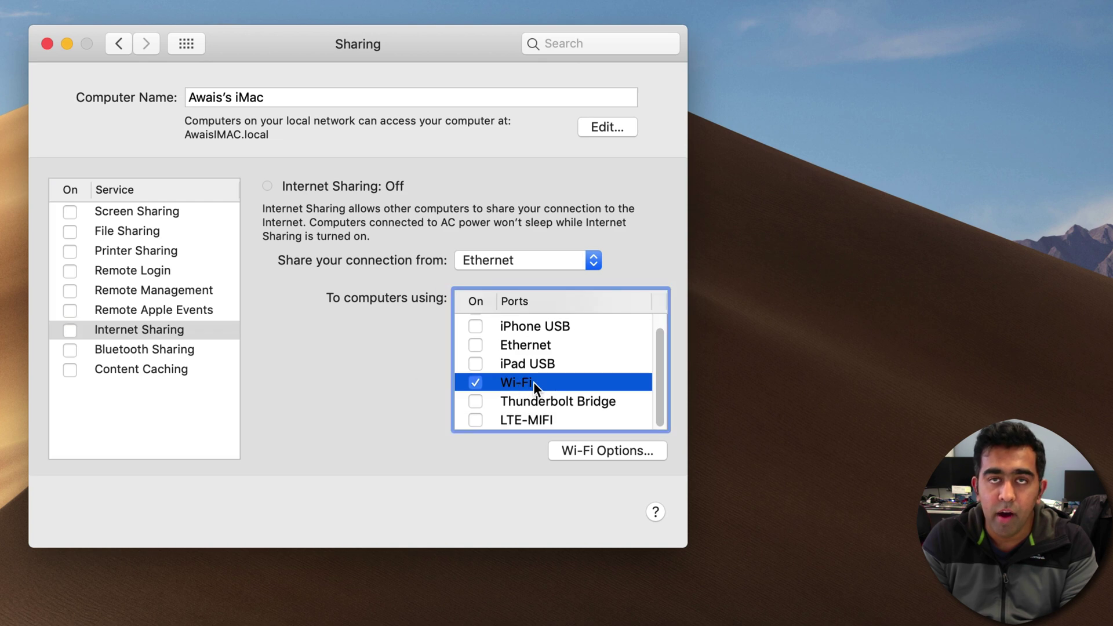
click(611, 453)
text(IMAC-Awais)
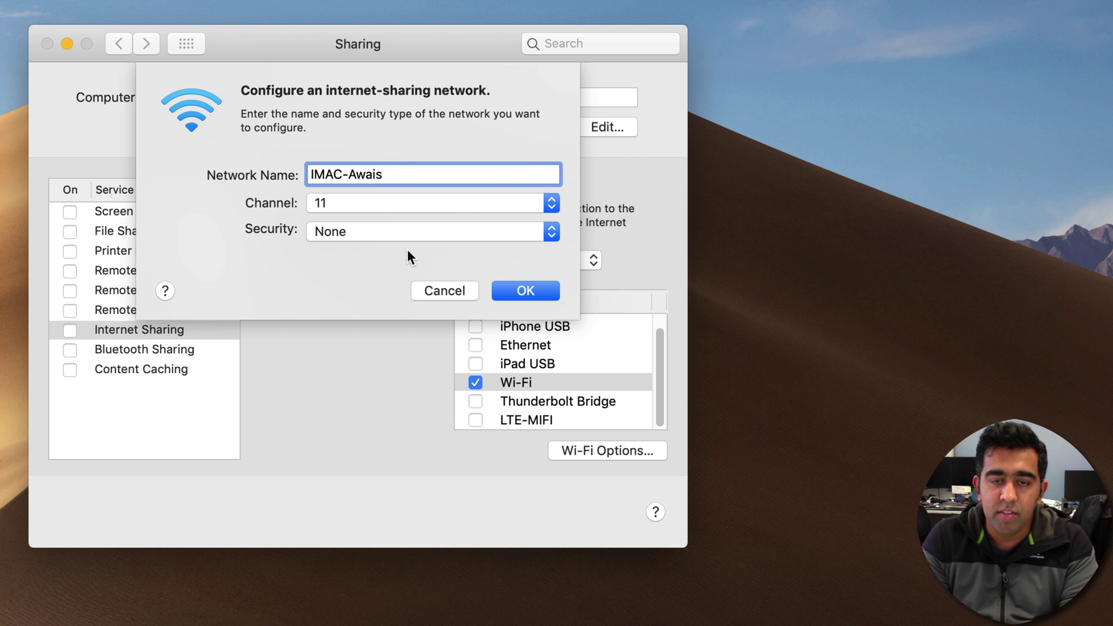
- Set Security to WPA2 Personal, enter and verify the password, and save with OK
click(418, 231)
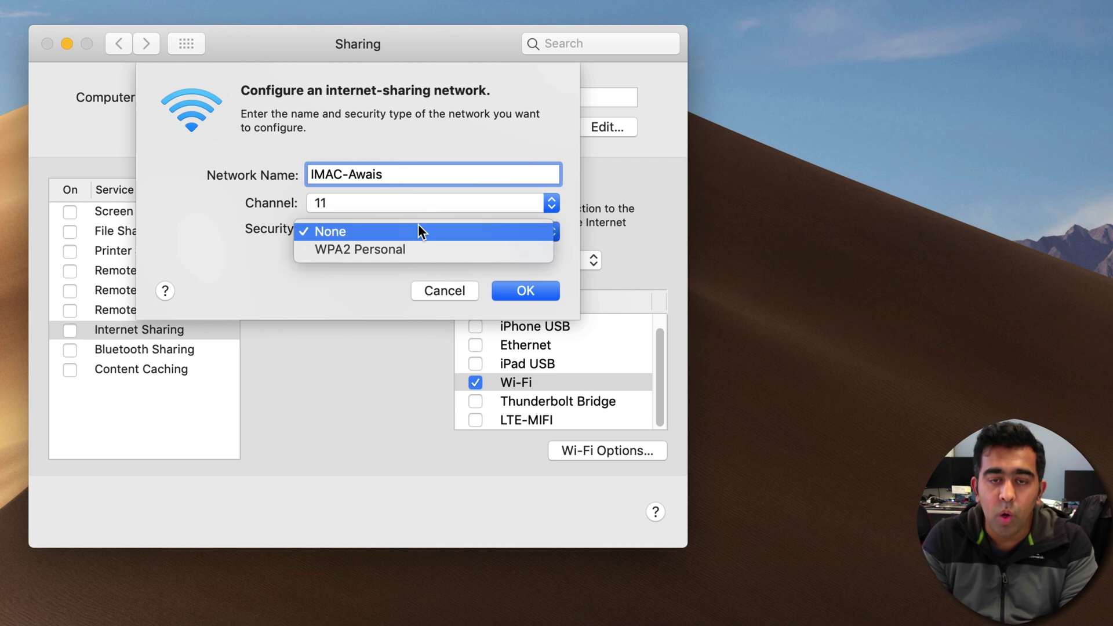
click(407, 248)
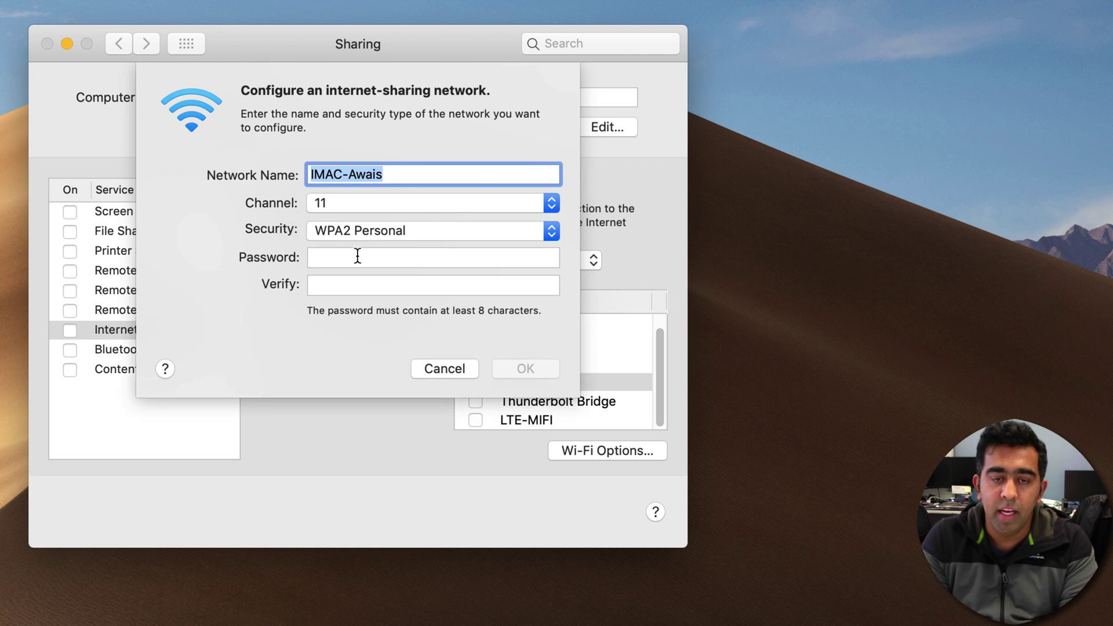
click(357, 256)
text(•••••)
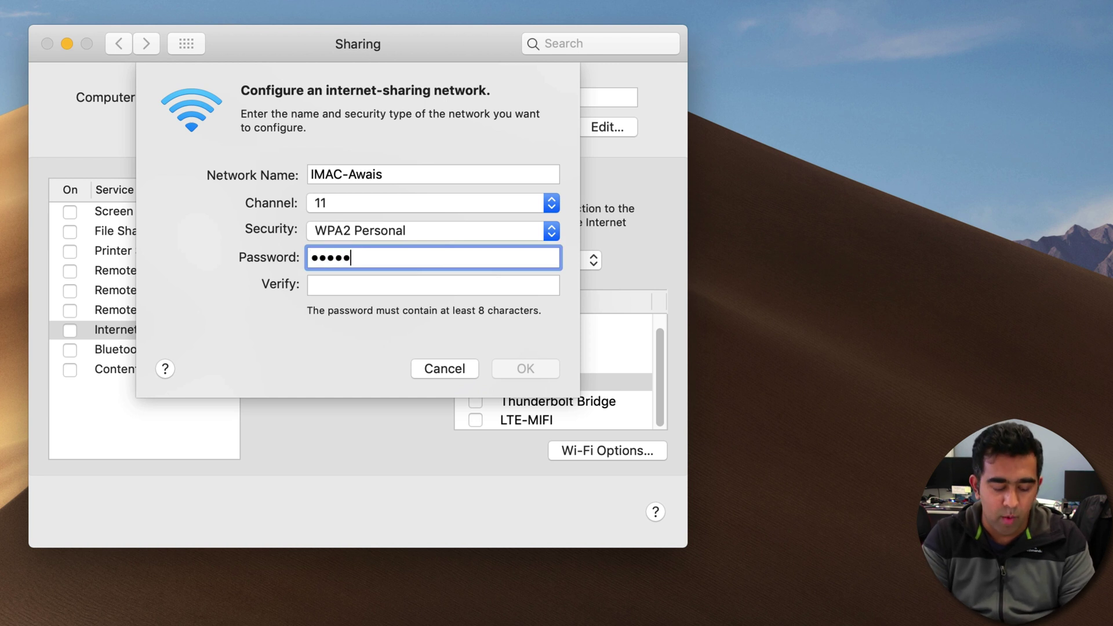
text(•••)
key(Tab)
text(•••••)
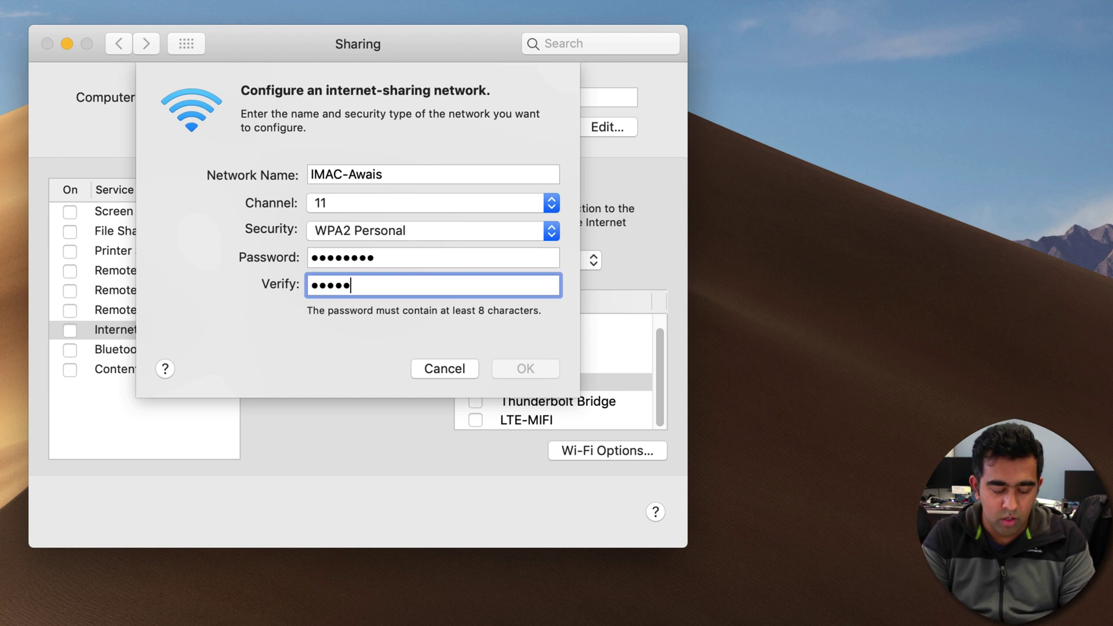
text(•••)
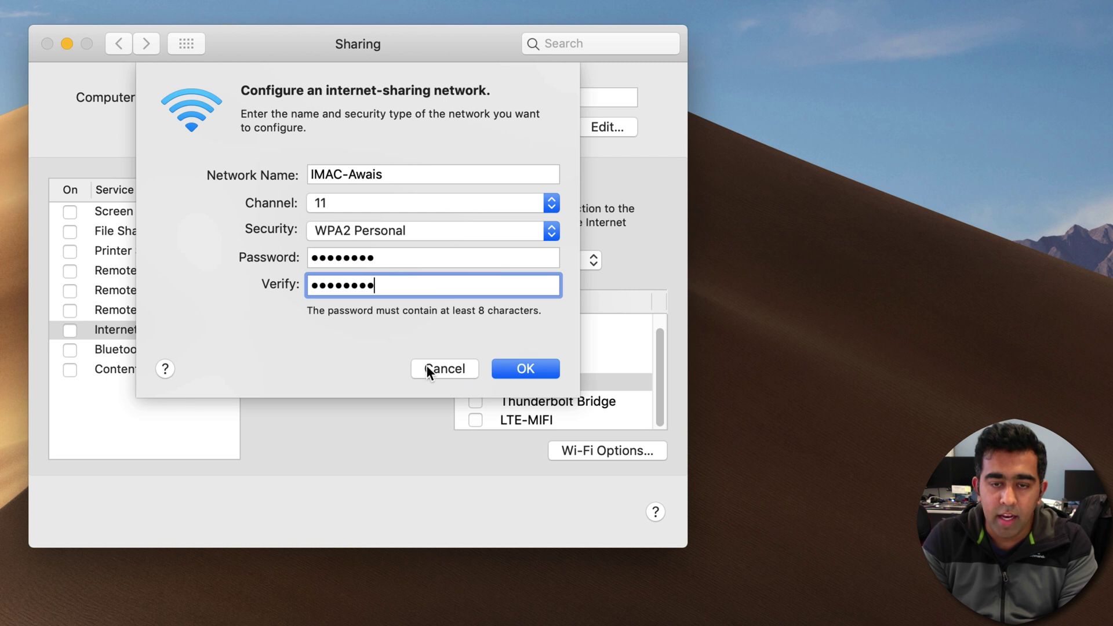
click(516, 372)
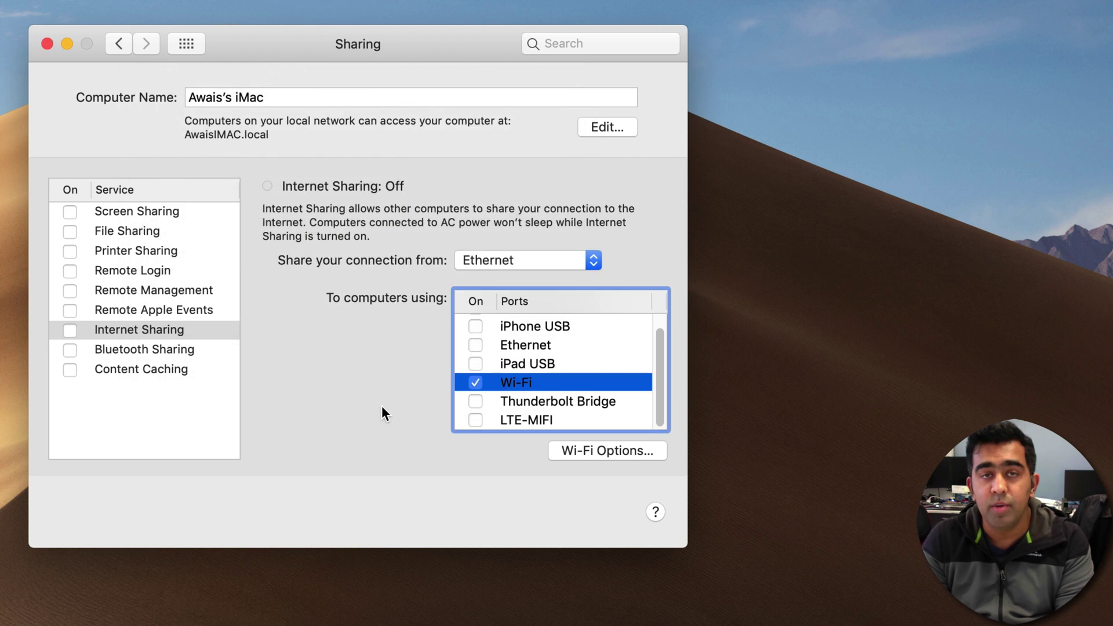
- Enable Internet Sharing, confirm Start, and reposition the Sharing window
click(68, 331)
click(420, 209)
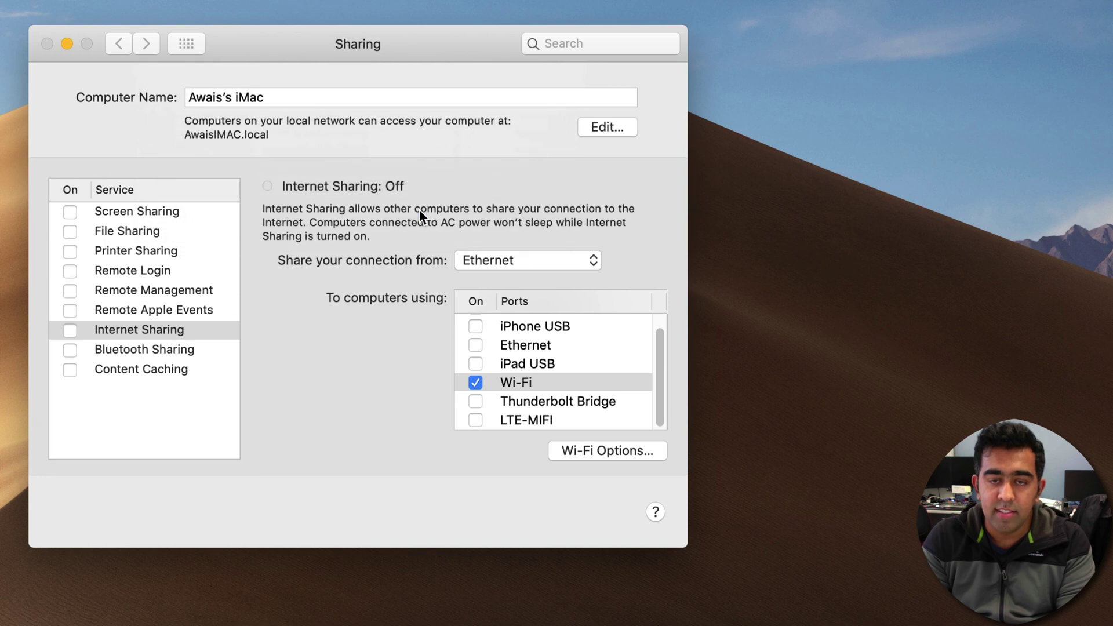
mouse_move(435, 35)
mouse_down()
mouse_move(477, 9)
mouse_move(457, 20)
mouse_up()
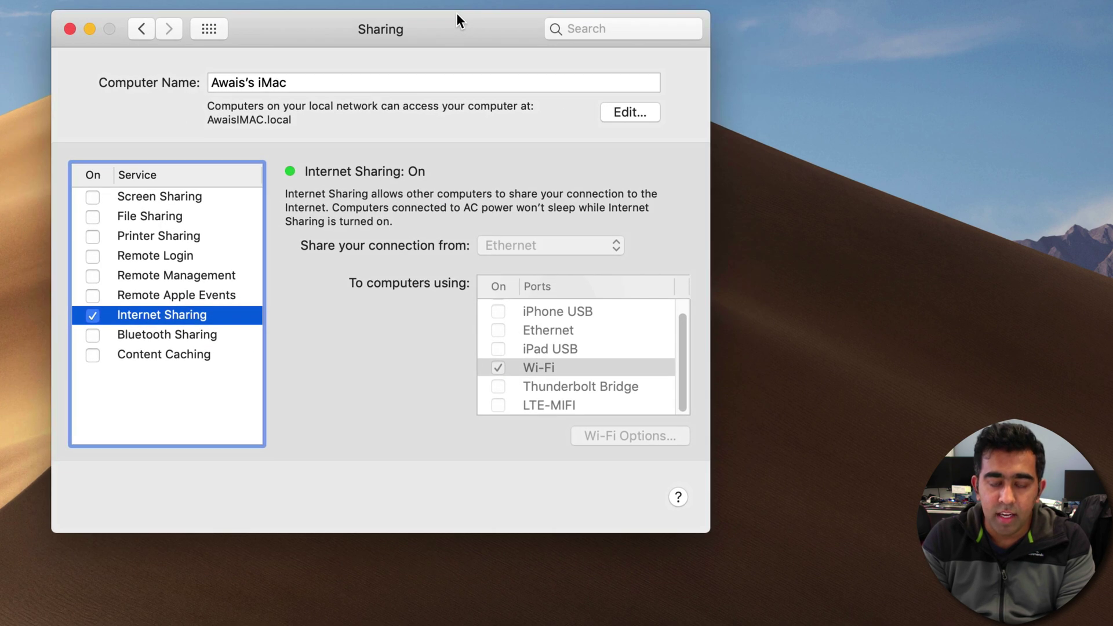